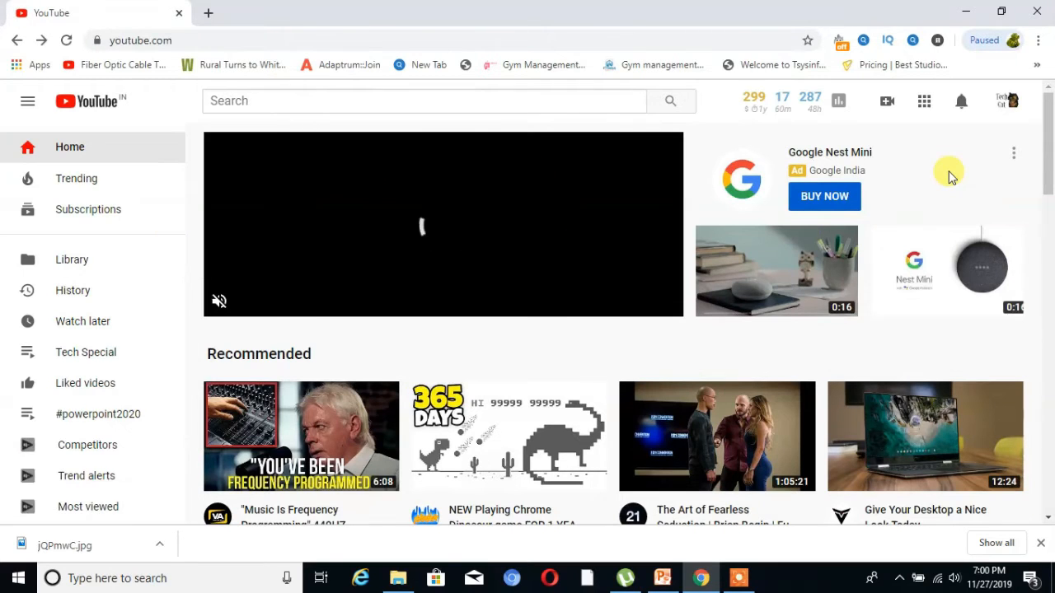
- Open your own channel page from the account options
{"action": "left_click", "coordinate": [1008, 100]}
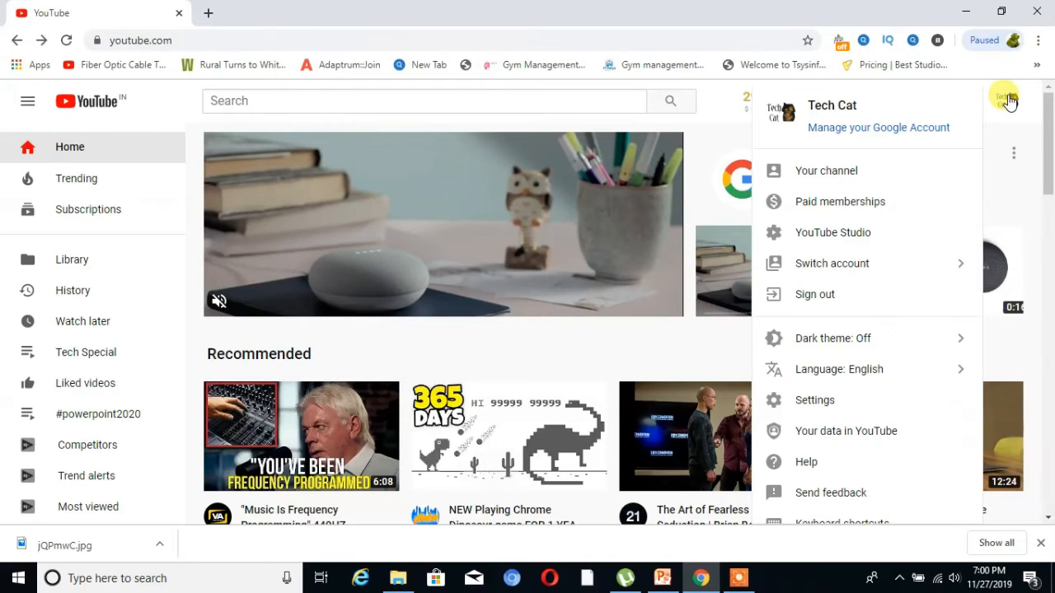
{"action": "left_click", "coordinate": [813, 173]}
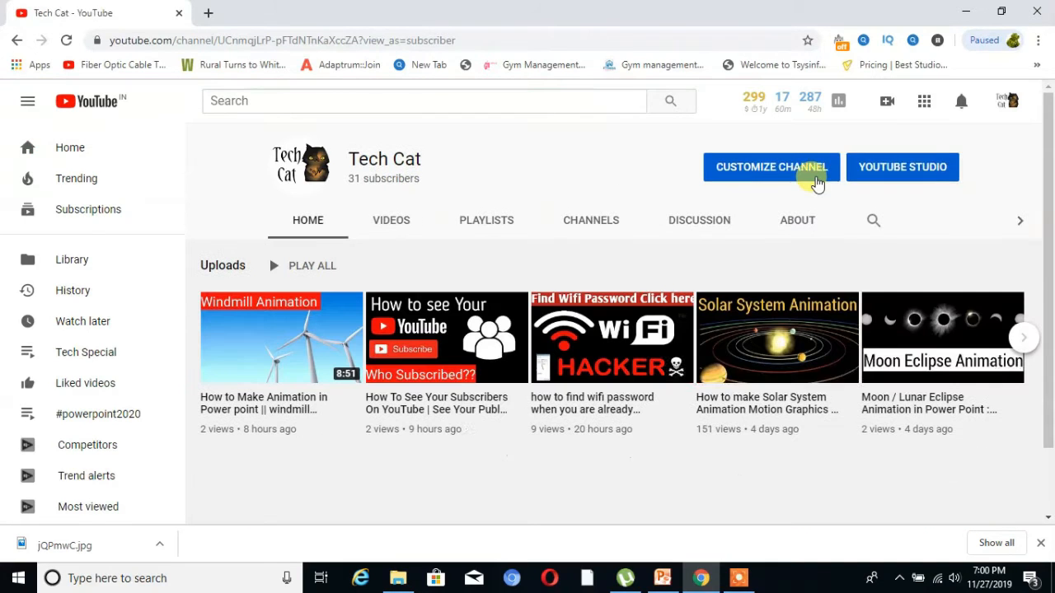
{"action": "mouse_move", "coordinate": [1048, 139]}
{"action": "left_mouse_down"}
{"action": "mouse_move", "coordinate": [1047, 259]}
{"action": "mouse_move", "coordinate": [1050, 122]}
{"action": "left_mouse_up"}
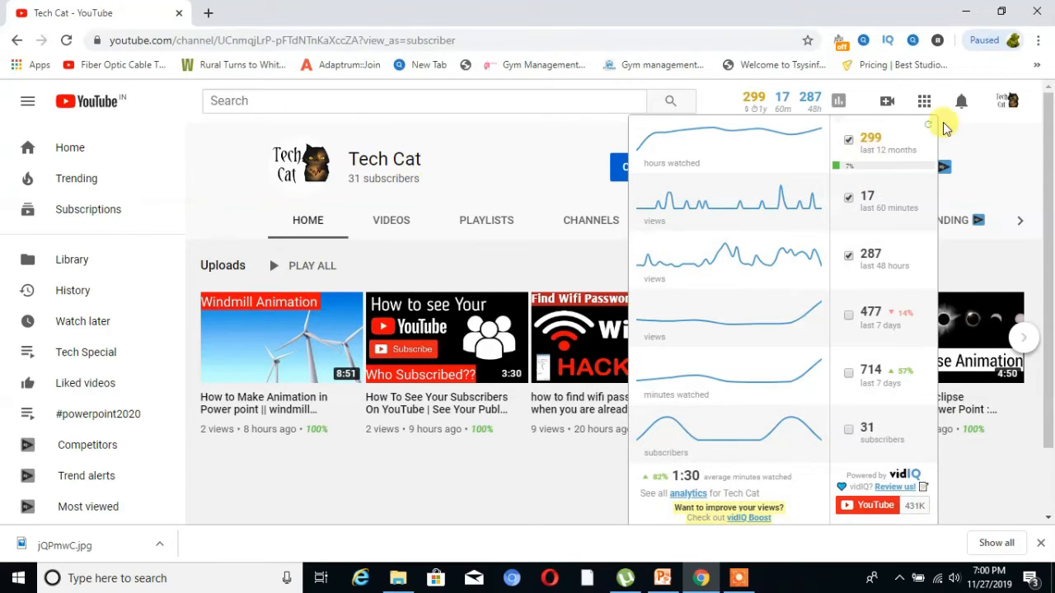
- Start a new video upload with the file "26 ADD keywords" from the "you tube video" folder
{"action": "left_click", "coordinate": [887, 104]}
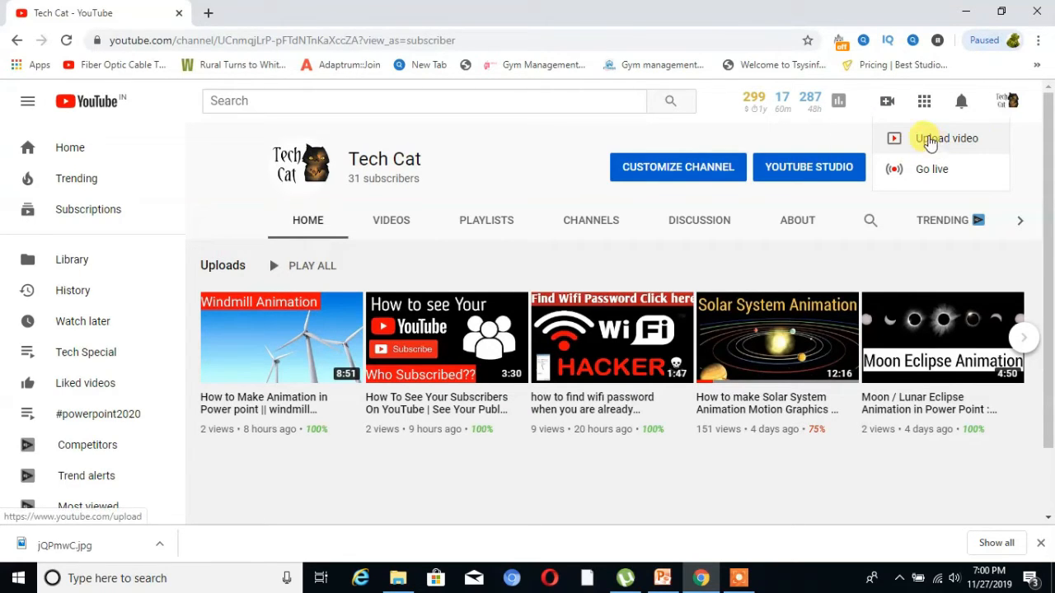
{"action": "left_click", "coordinate": [930, 140]}
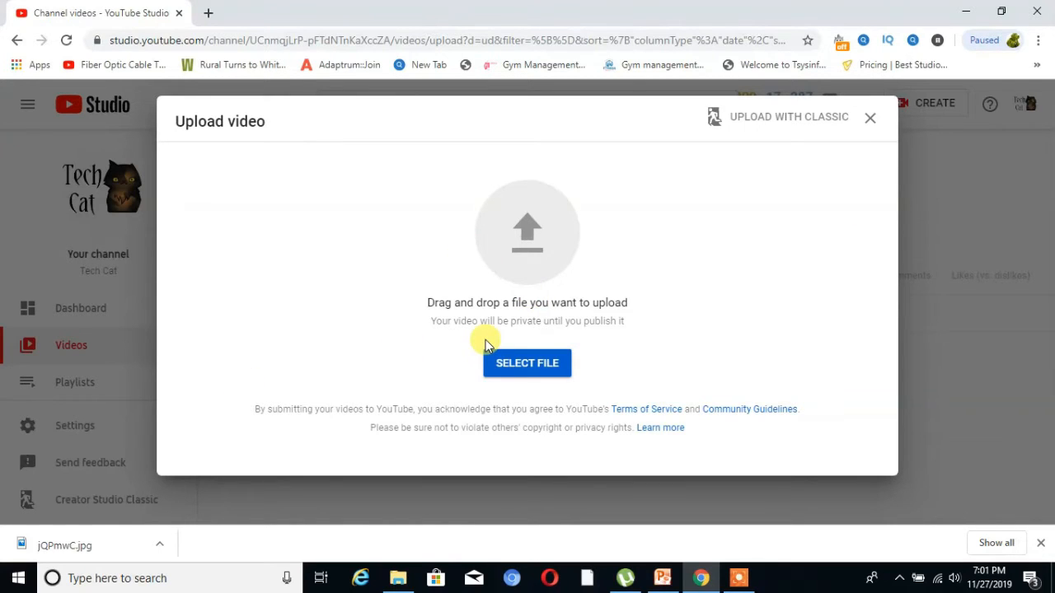
{"action": "left_click", "coordinate": [532, 378]}
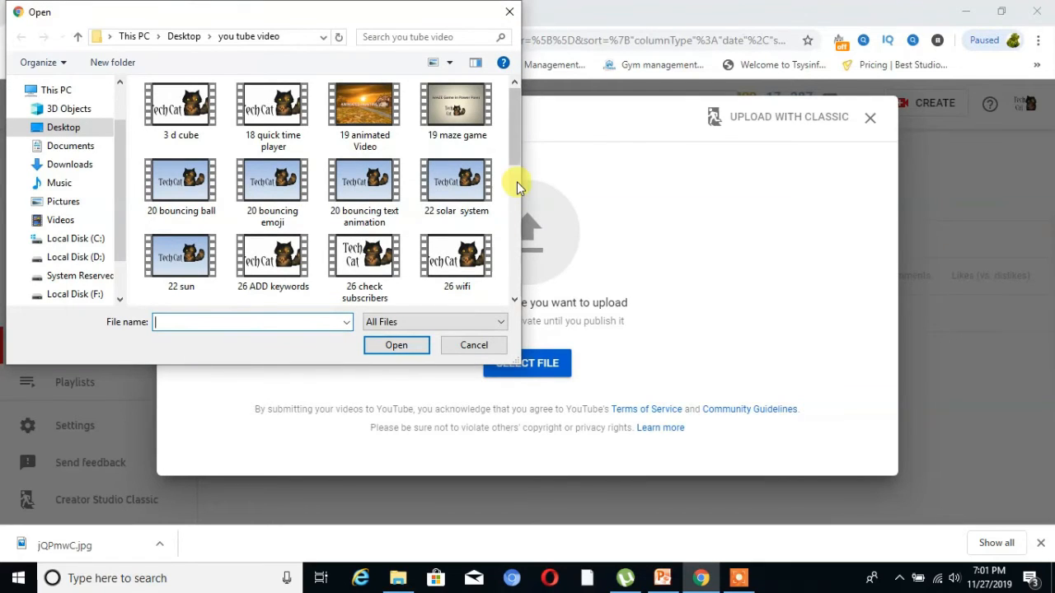
{"action": "left_click_drag", "start_coordinate": [509, 125], "coordinate": [512, 152]}
{"action": "left_click", "coordinate": [262, 190]}
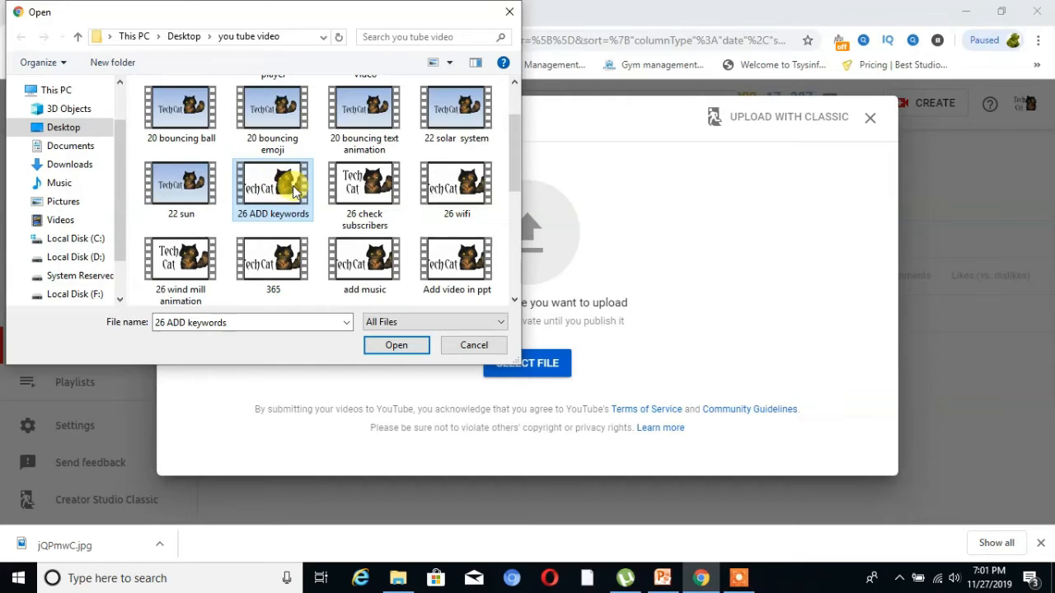
{"action": "left_click", "coordinate": [387, 346]}
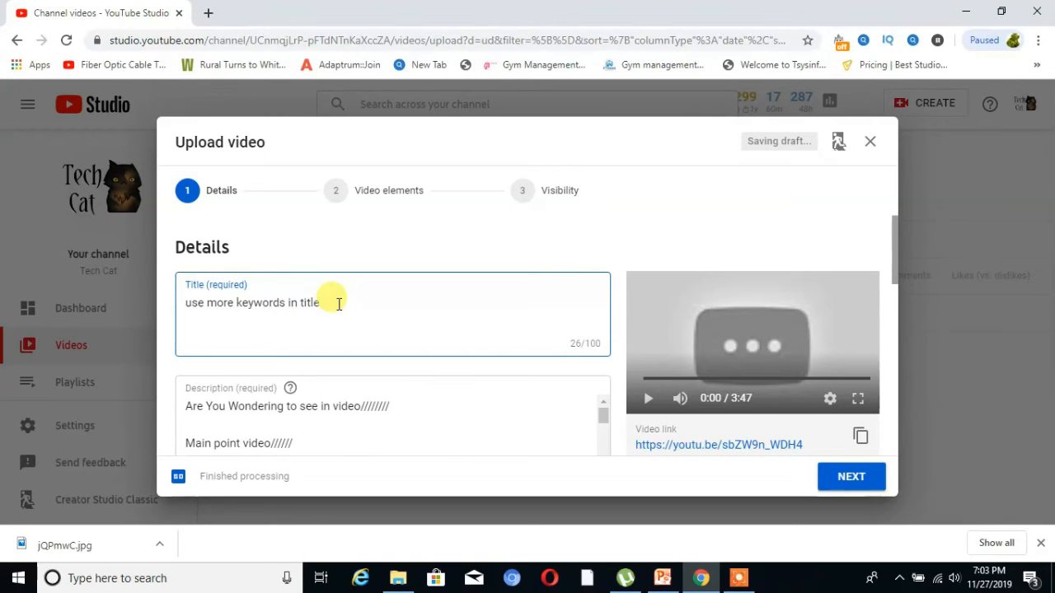
- Complete the video title as "use more keywords in title, it cannot be too short and you can search from you tube/ google(english)"
{"action": "type", "text": ", it cannot be too short"}
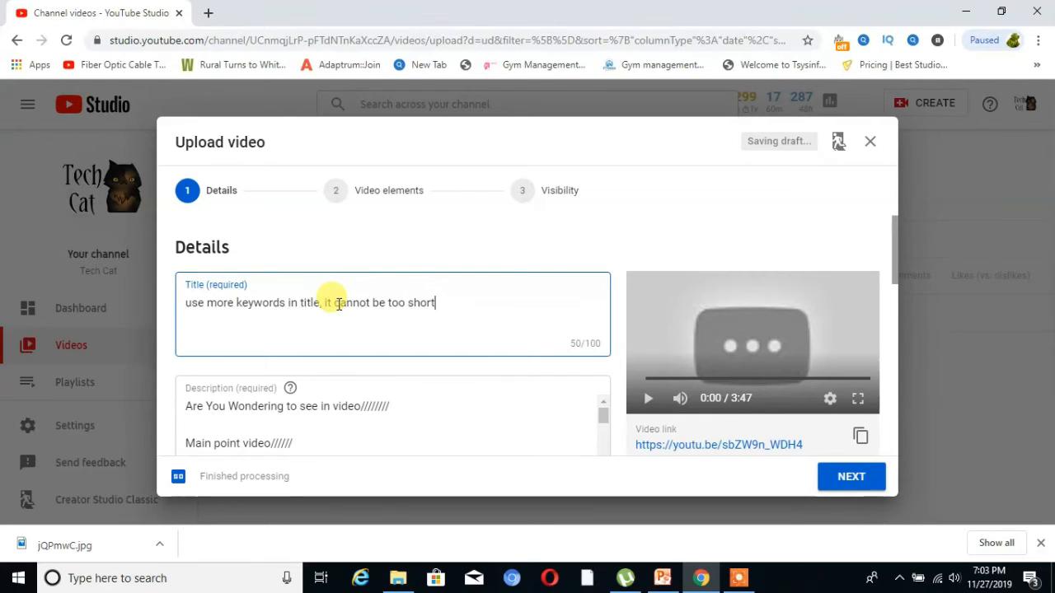
{"action": "type", "text": " and you can search from you tube/ google"}
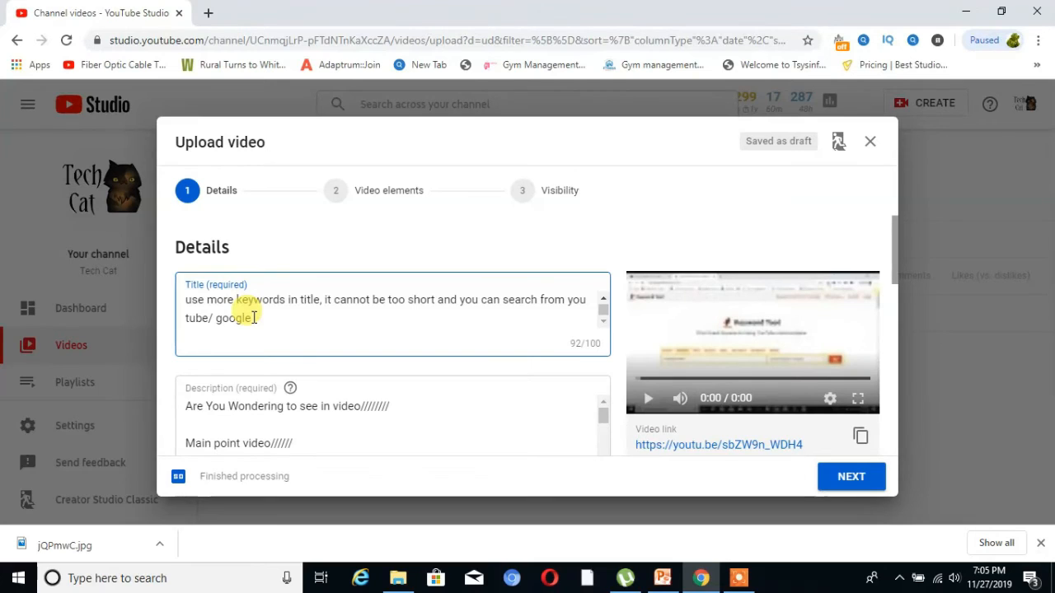
{"action": "type", "text": ":)"}
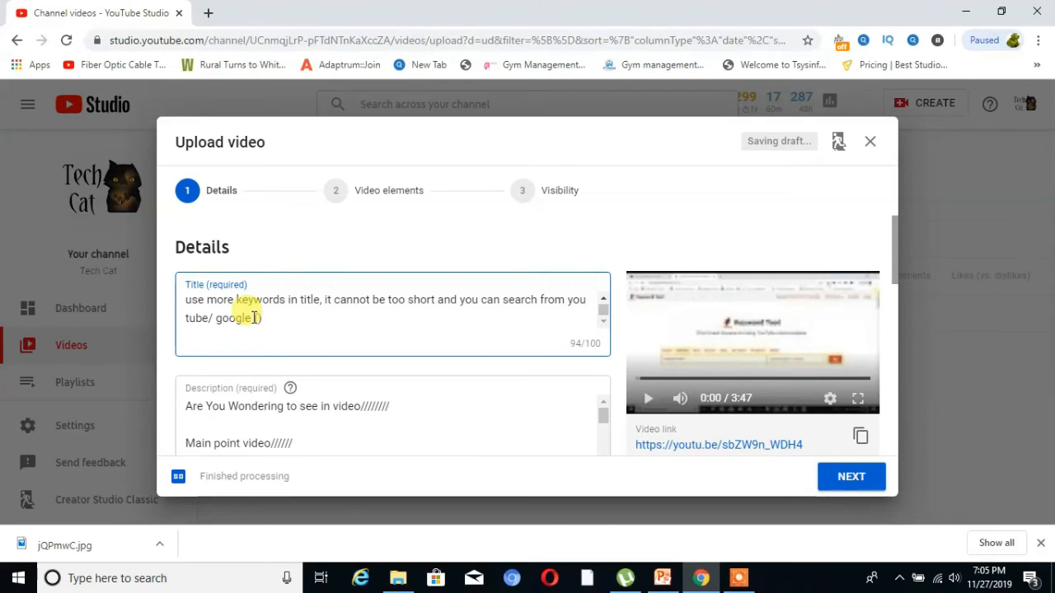
{"action": "type", "text": "-"}
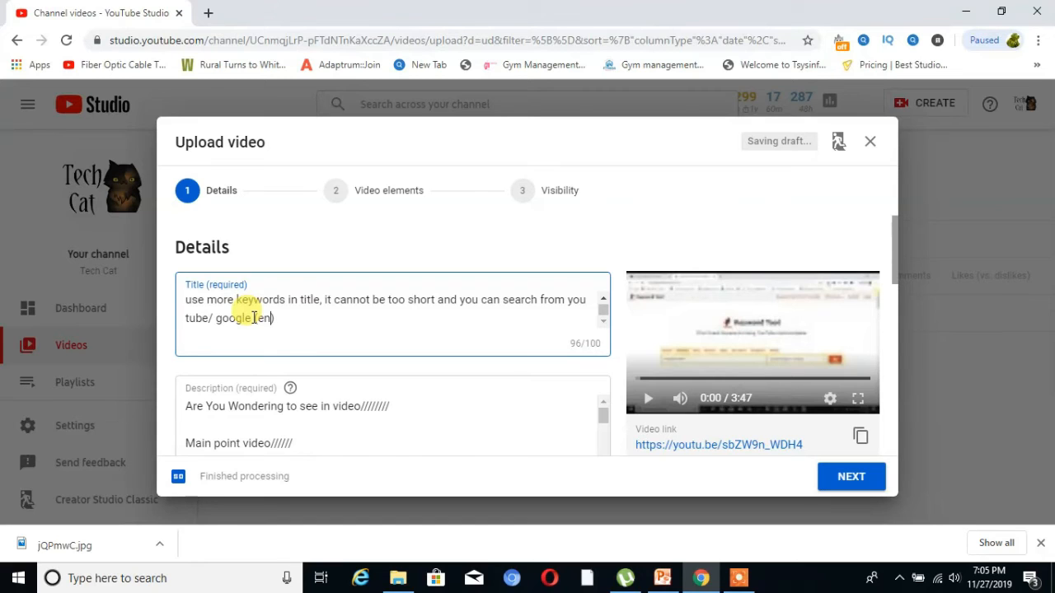
{"action": "type", "text": "nglish"}
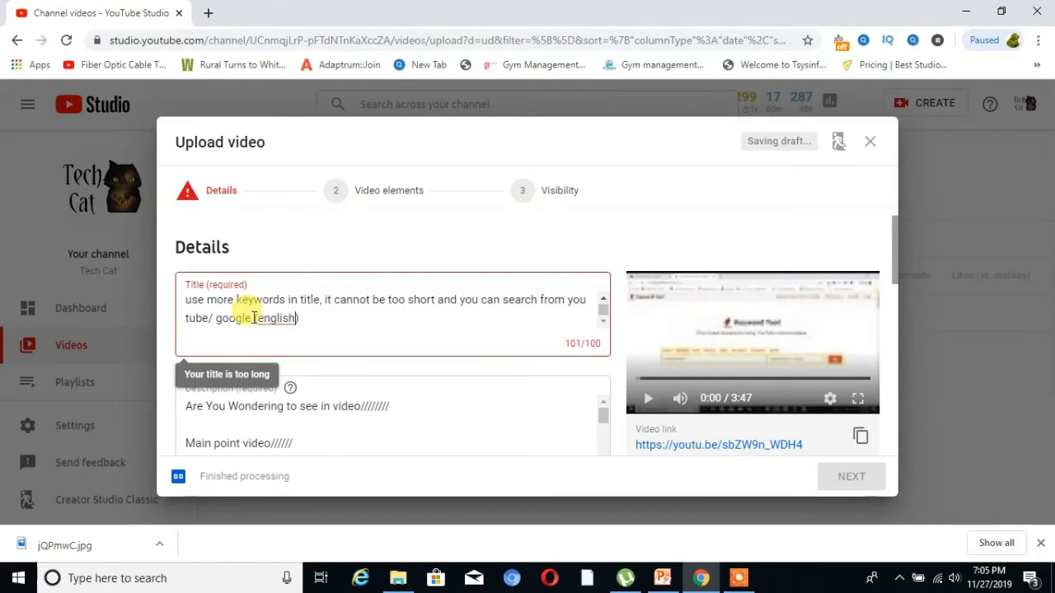
{"action": "left_click", "coordinate": [255, 318]}
{"action": "key", "text": "BackSpace"}
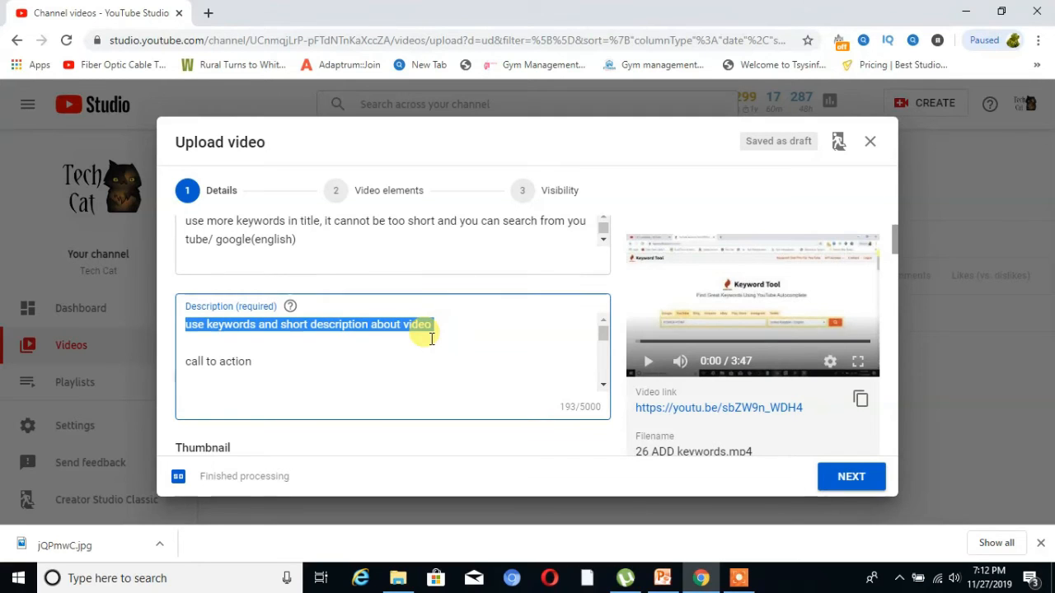
- Review the description's outline line by line, from the call to action through the video content and related links to the channel description
{"action": "left_click_drag", "start_coordinate": [256, 362], "coordinate": [183, 364]}
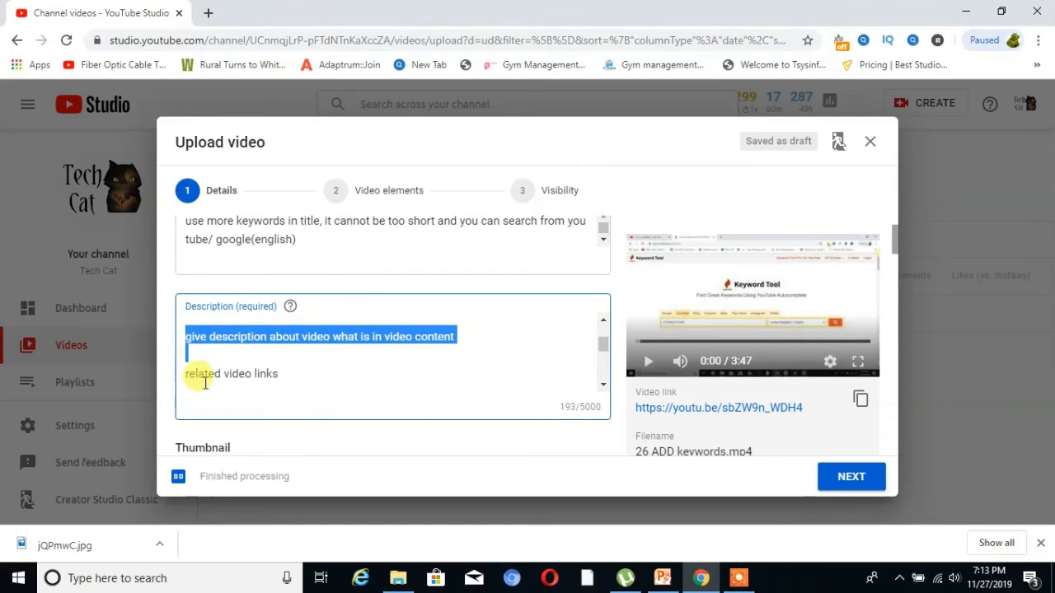
{"action": "left_click", "coordinate": [185, 373]}
{"action": "left_click_drag", "start_coordinate": [185, 374], "coordinate": [278, 322]}
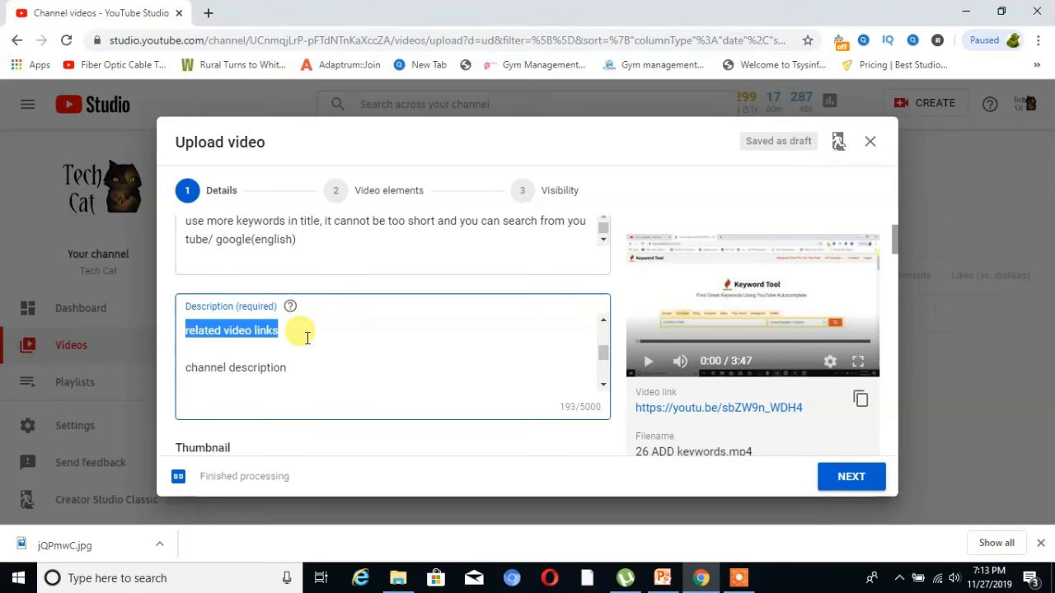
{"action": "left_click_drag", "start_coordinate": [289, 367], "coordinate": [172, 369]}
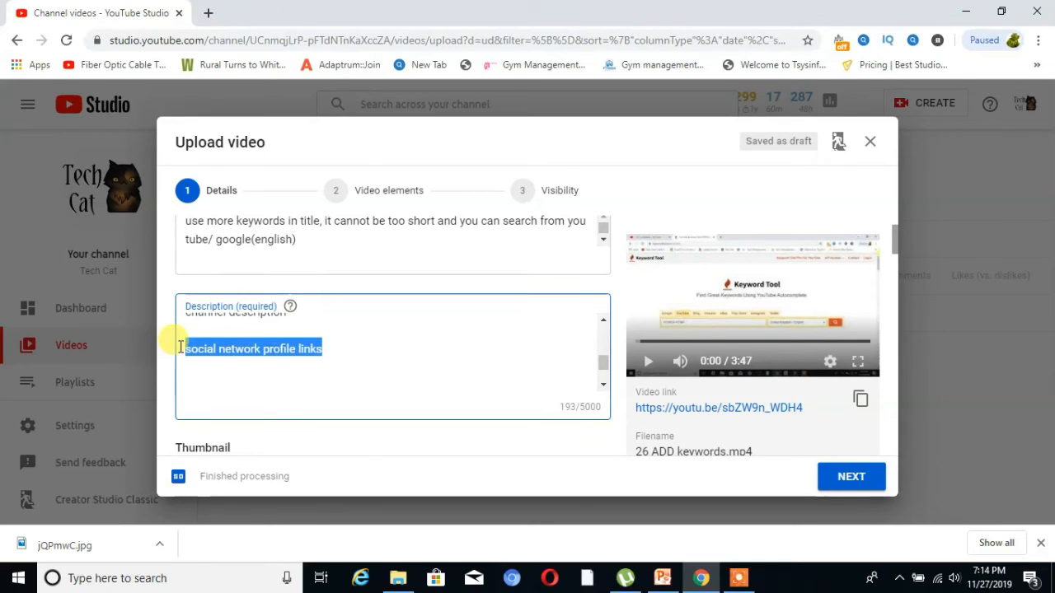
- Try marking the video as made for kids and switch the audience back to not made for kids
{"action": "scroll", "coordinate": [321, 326], "scroll_direction": "down", "scroll_amount": 5}
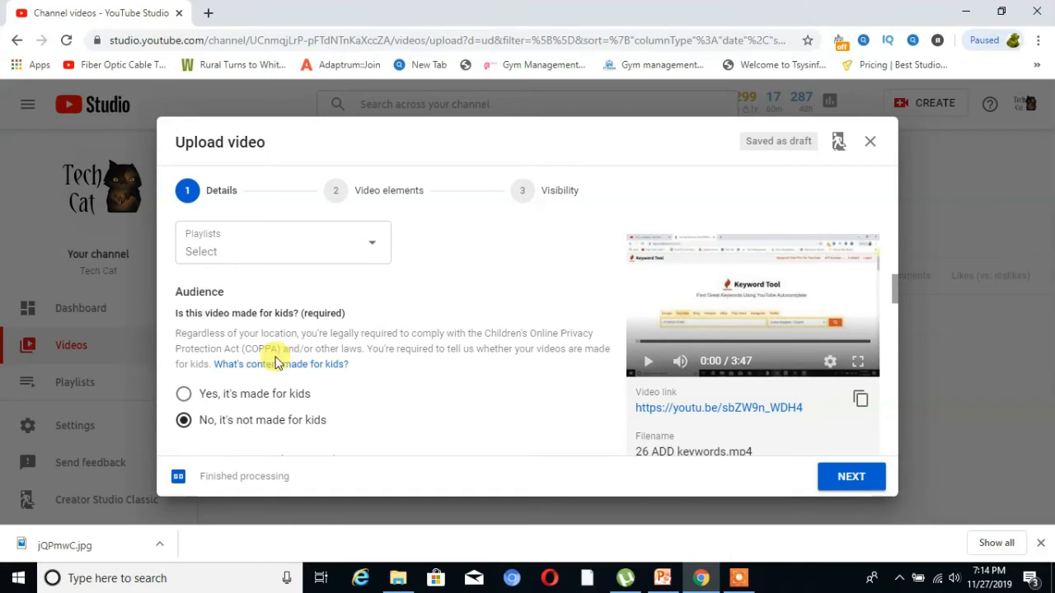
{"action": "left_click", "coordinate": [185, 394]}
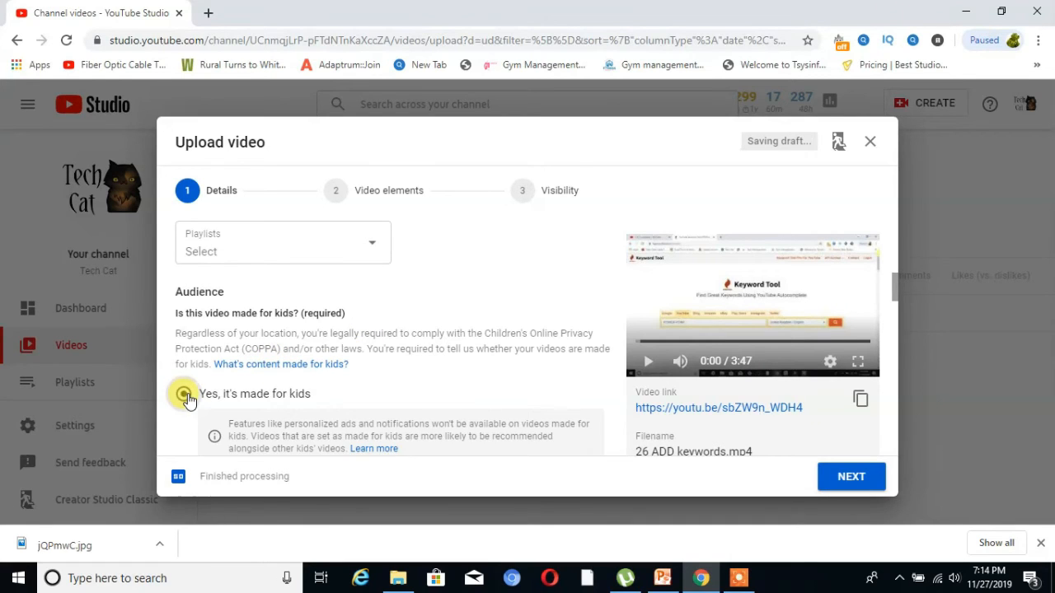
{"action": "scroll", "coordinate": [893, 295], "scroll_direction": "down", "scroll_amount": 3}
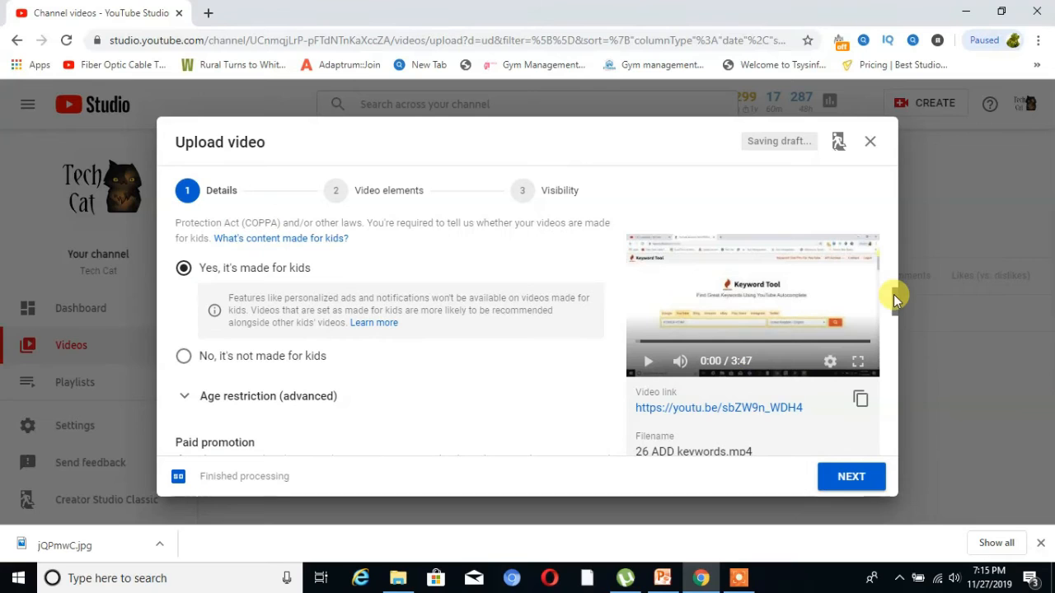
{"action": "left_click", "coordinate": [183, 357]}
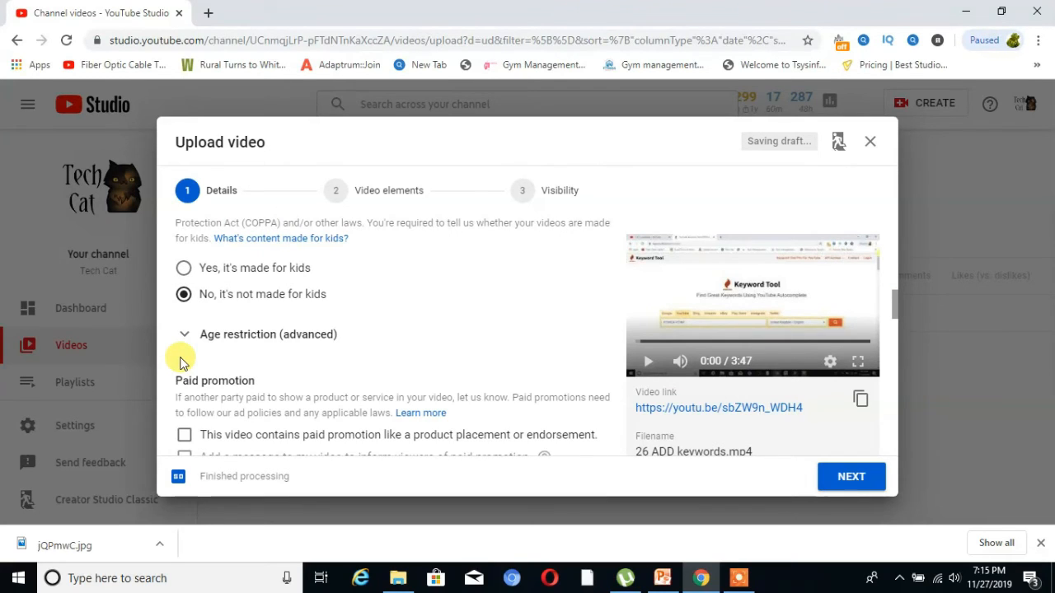
{"action": "left_click_drag", "start_coordinate": [895, 299], "coordinate": [895, 290]}
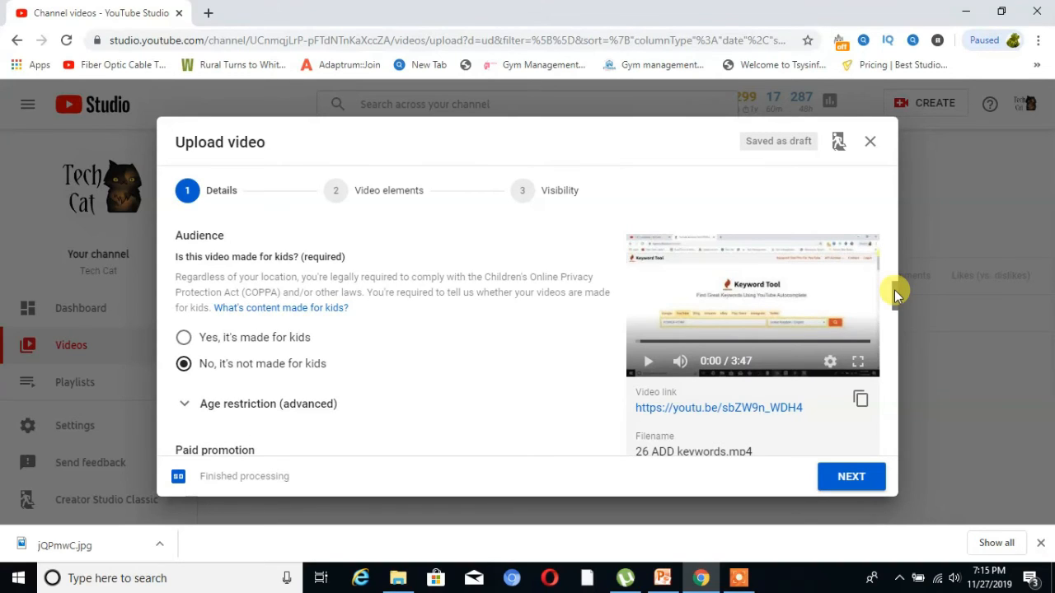
- Upload the jQPmwC image from the Desktop as the video's custom thumbnail
{"action": "left_click_drag", "start_coordinate": [894, 289], "coordinate": [894, 329]}
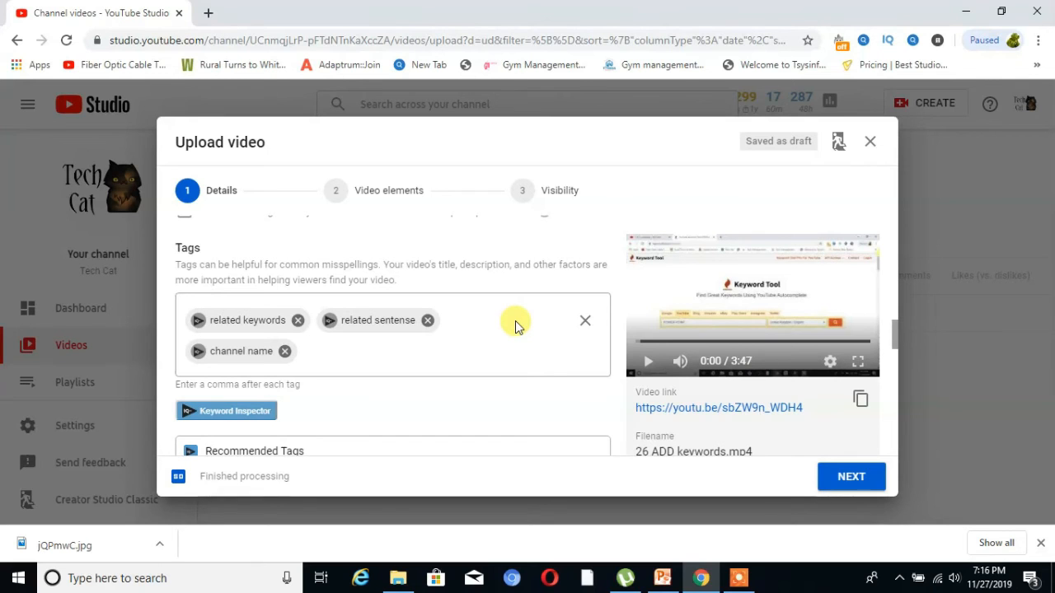
{"action": "left_click_drag", "start_coordinate": [895, 333], "coordinate": [896, 262]}
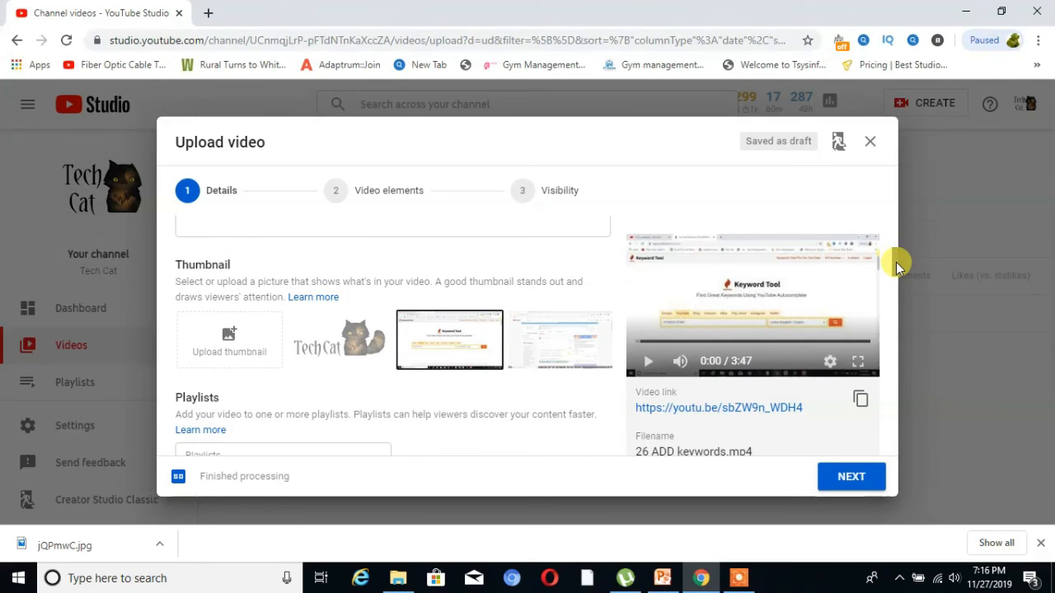
{"action": "left_click", "coordinate": [232, 353]}
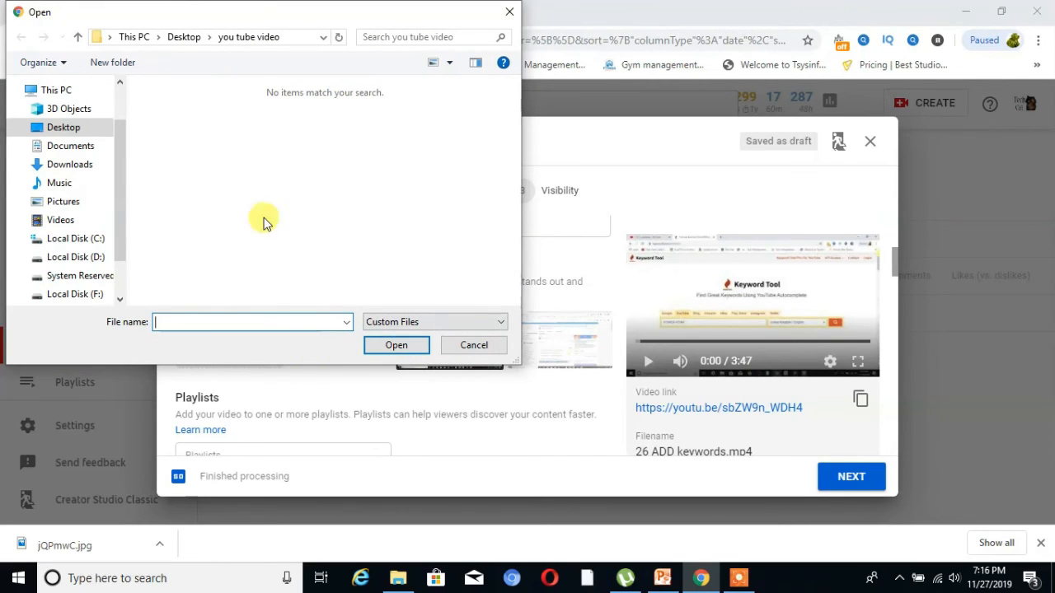
{"action": "left_click", "coordinate": [95, 134]}
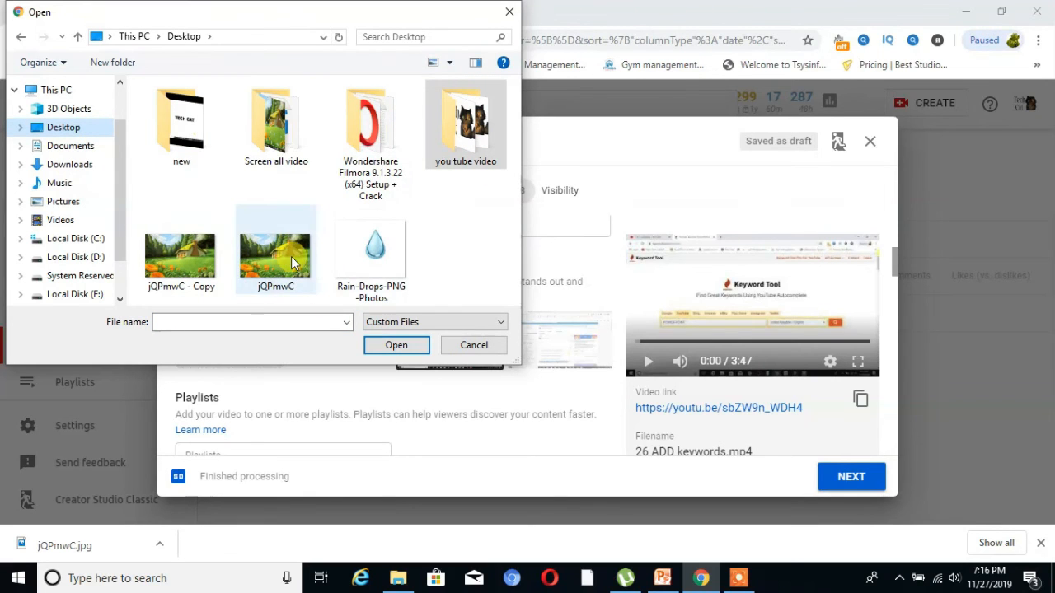
{"action": "left_click", "coordinate": [291, 256]}
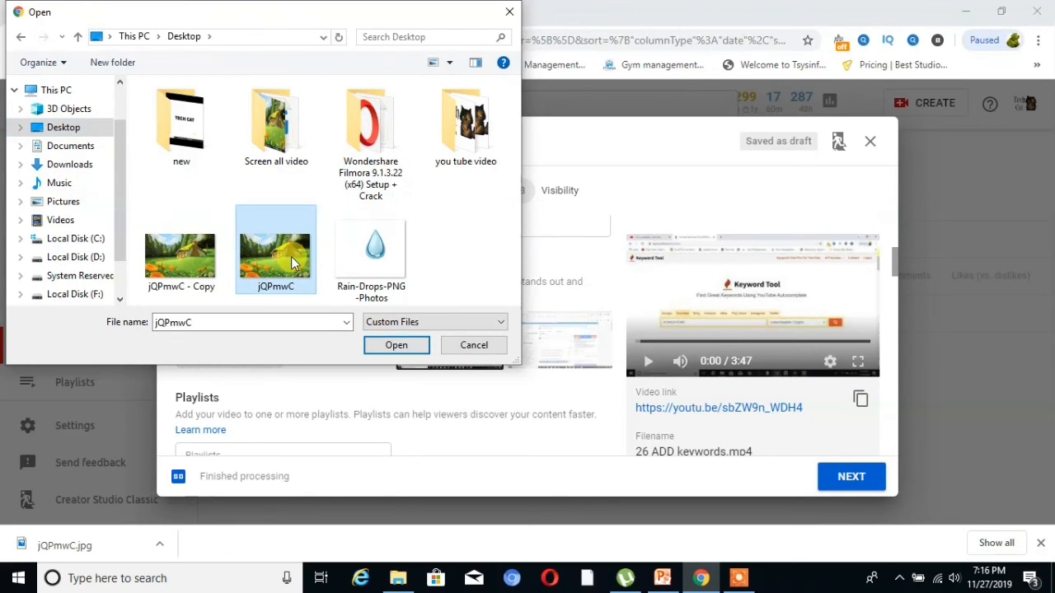
{"action": "left_click", "coordinate": [394, 346]}
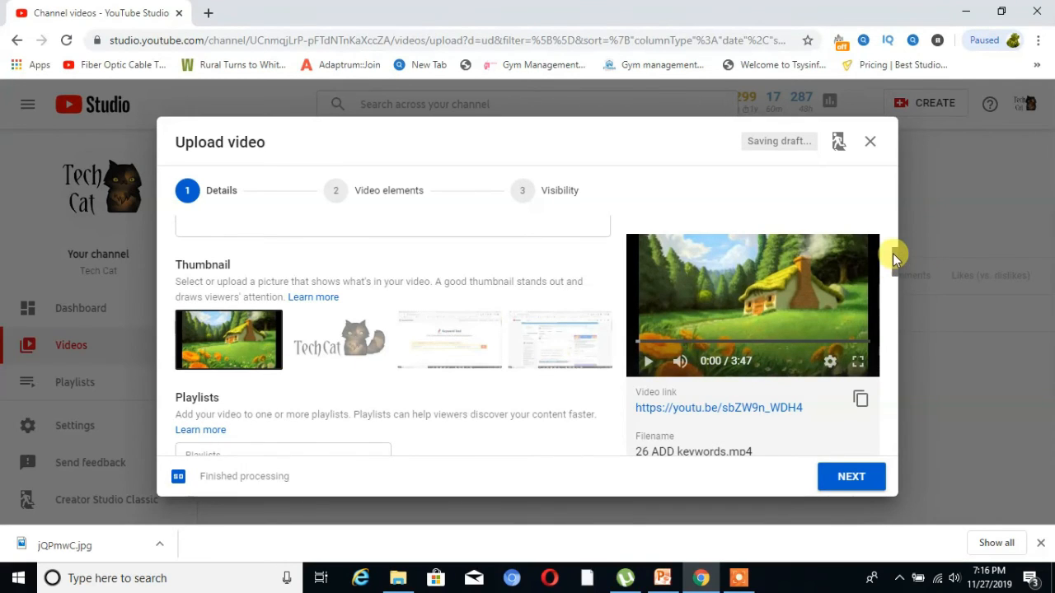
- Accept the video details and skip the end screen and cards to reach the visibility settings
{"action": "mouse_move", "coordinate": [892, 254]}
{"action": "left_mouse_down"}
{"action": "mouse_move", "coordinate": [891, 242]}
{"action": "mouse_move", "coordinate": [893, 272]}
{"action": "left_mouse_up"}
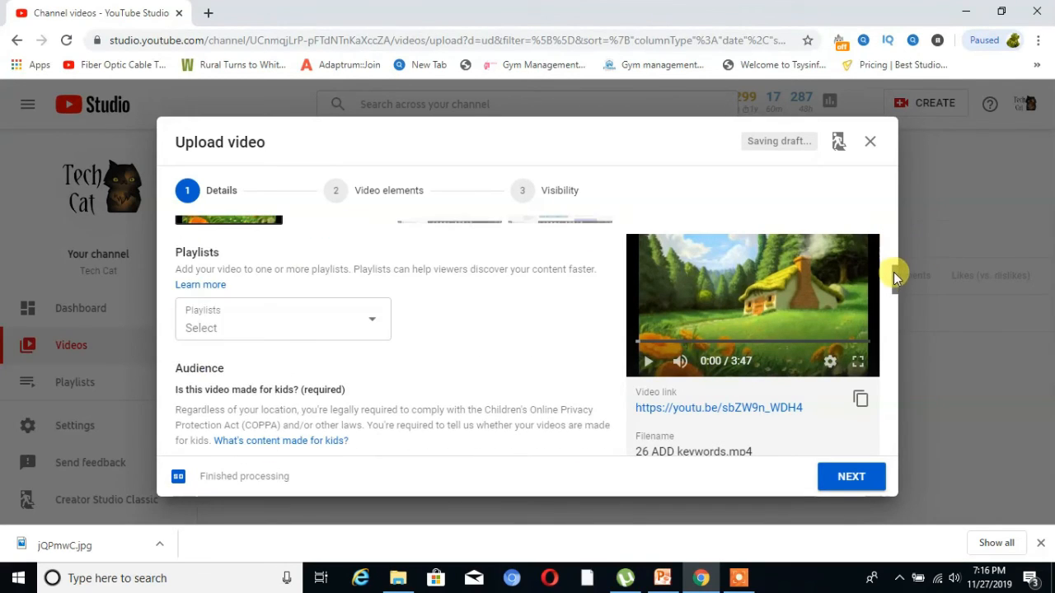
{"action": "left_click", "coordinate": [865, 480]}
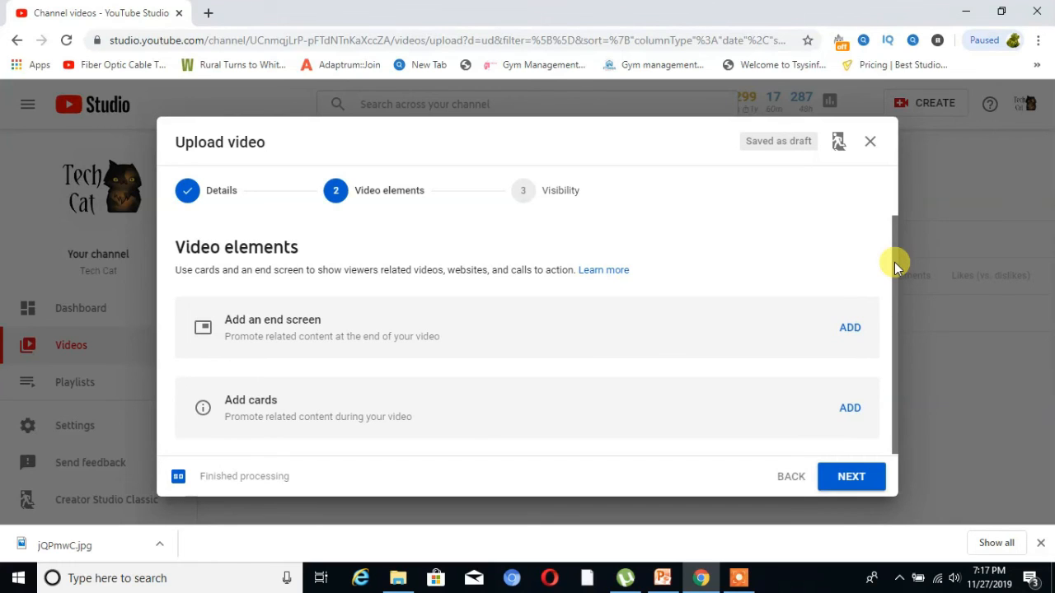
{"action": "left_click", "coordinate": [854, 476]}
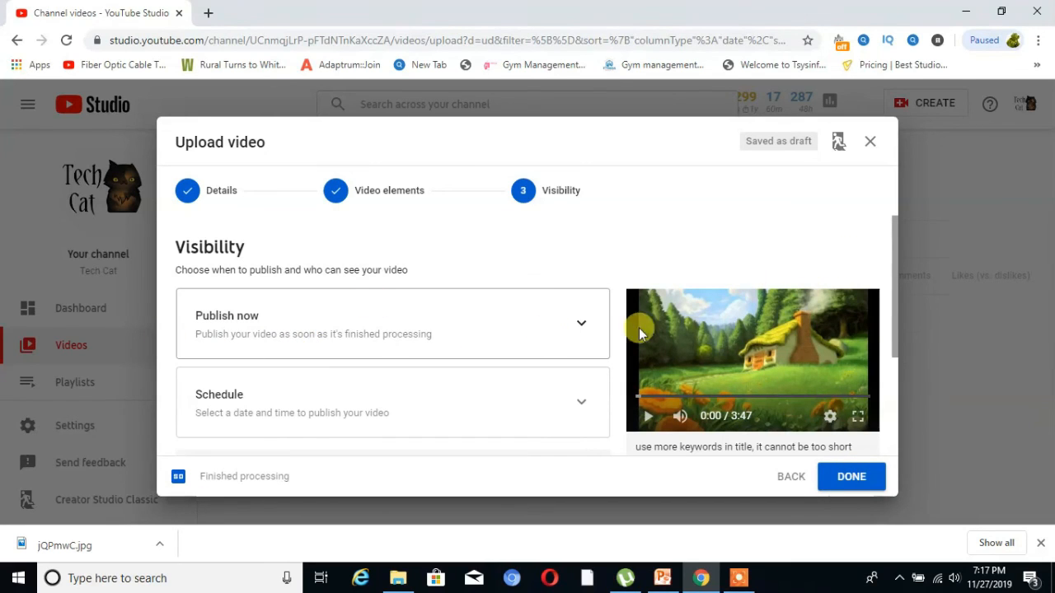
- Publish the video immediately with Public visibility and return to the list of channel videos
{"action": "left_click", "coordinate": [581, 326]}
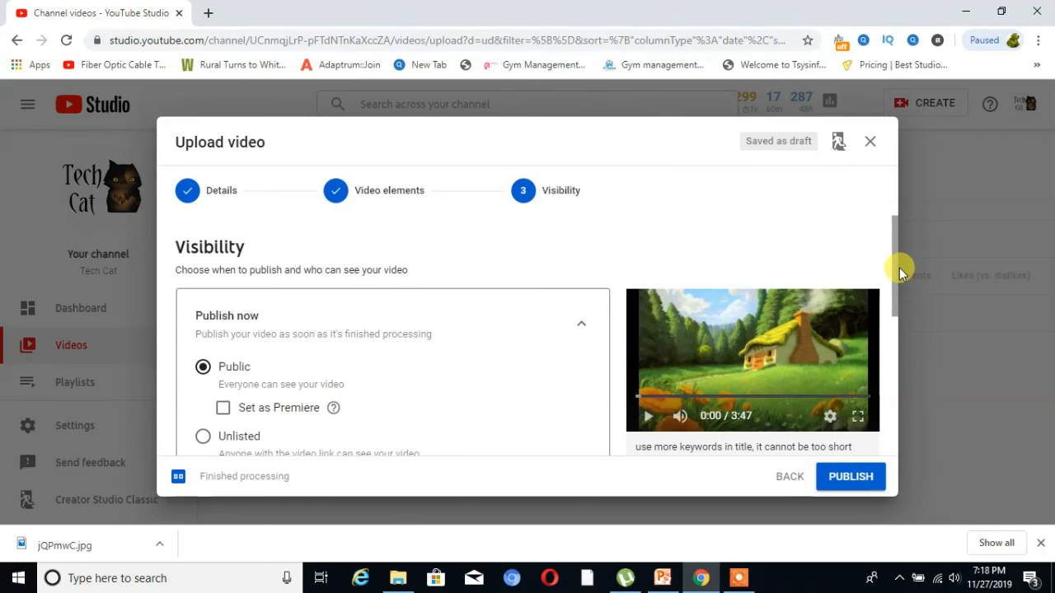
{"action": "left_click_drag", "start_coordinate": [894, 265], "coordinate": [894, 311]}
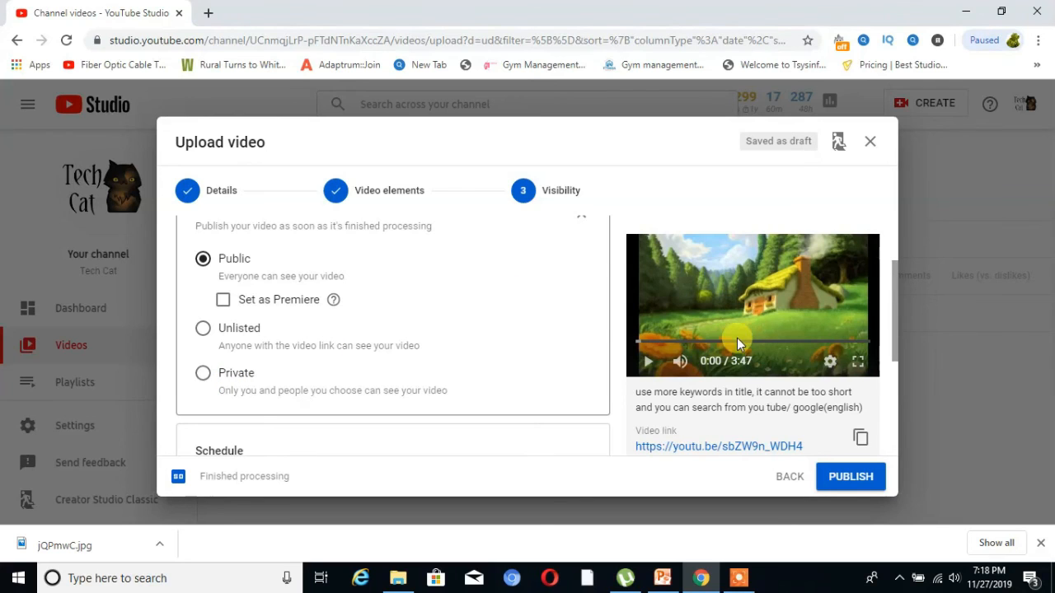
{"action": "left_click_drag", "start_coordinate": [893, 320], "coordinate": [892, 422]}
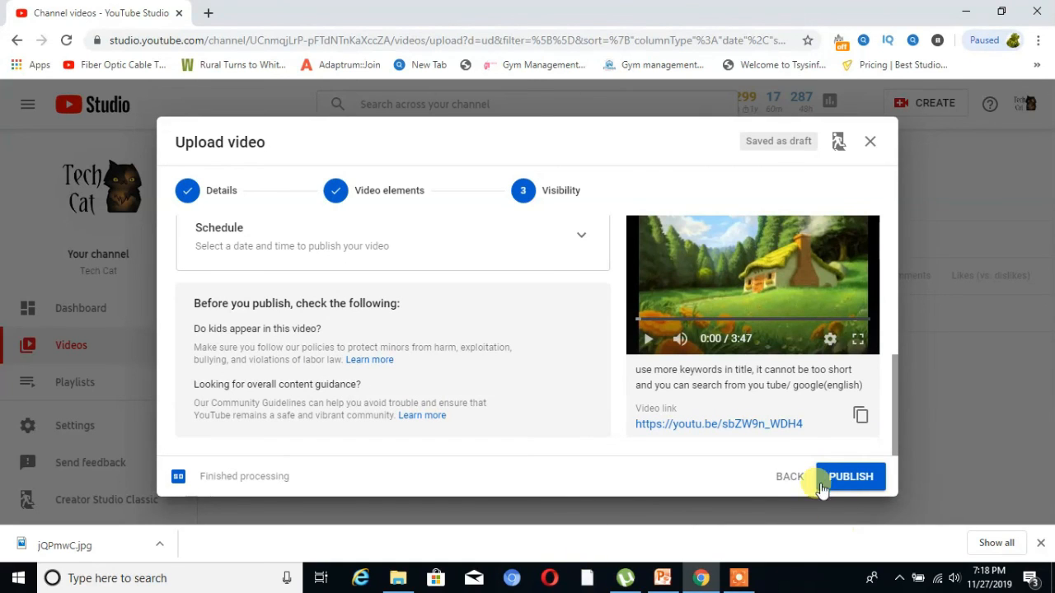
{"action": "left_click", "coordinate": [849, 480]}
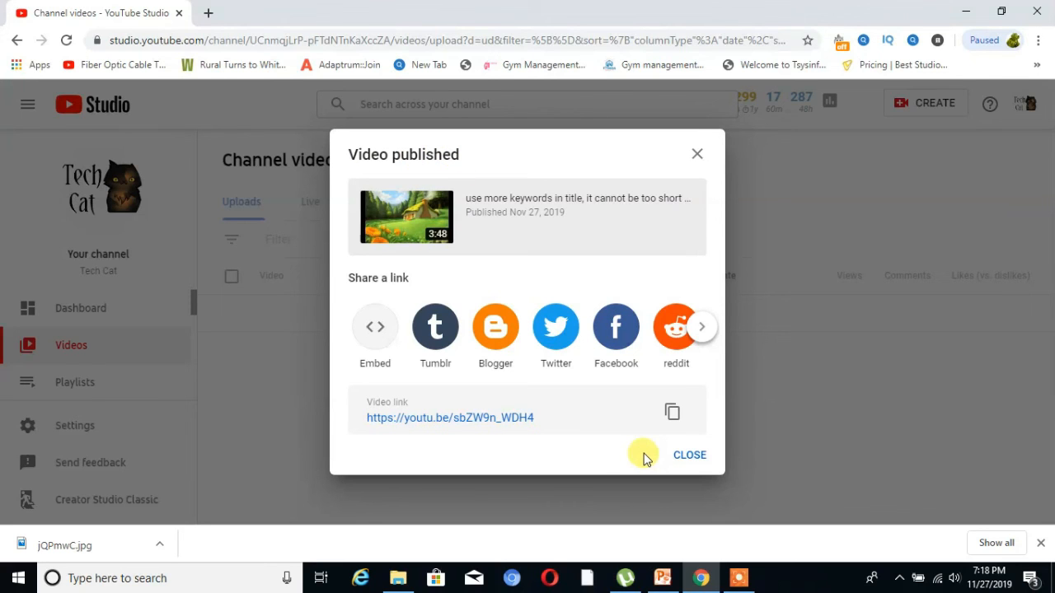
{"action": "left_click", "coordinate": [689, 455]}
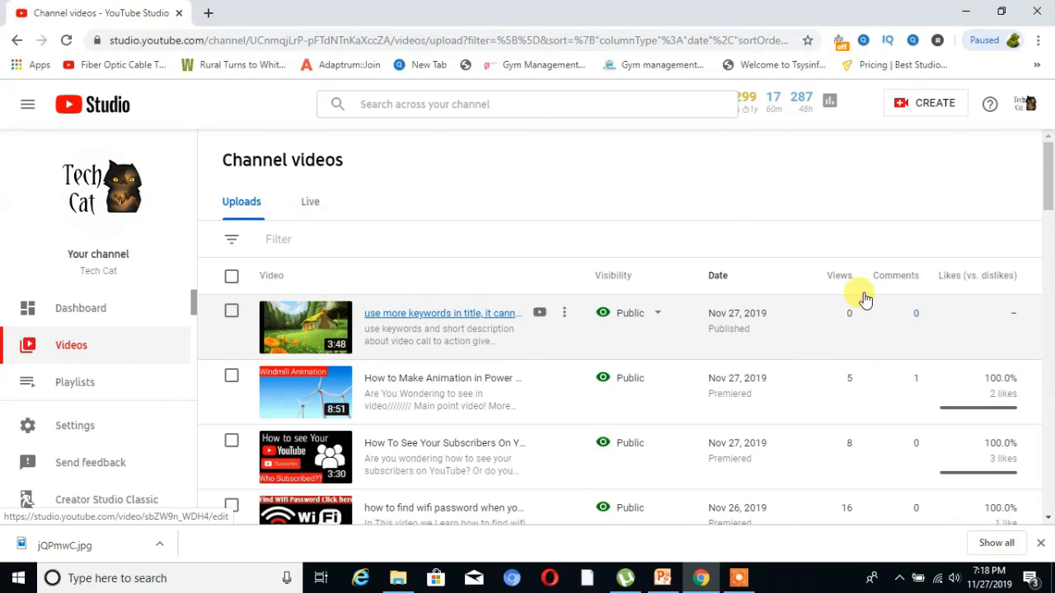
{"action": "left_click_drag", "start_coordinate": [1049, 153], "coordinate": [1050, 188]}
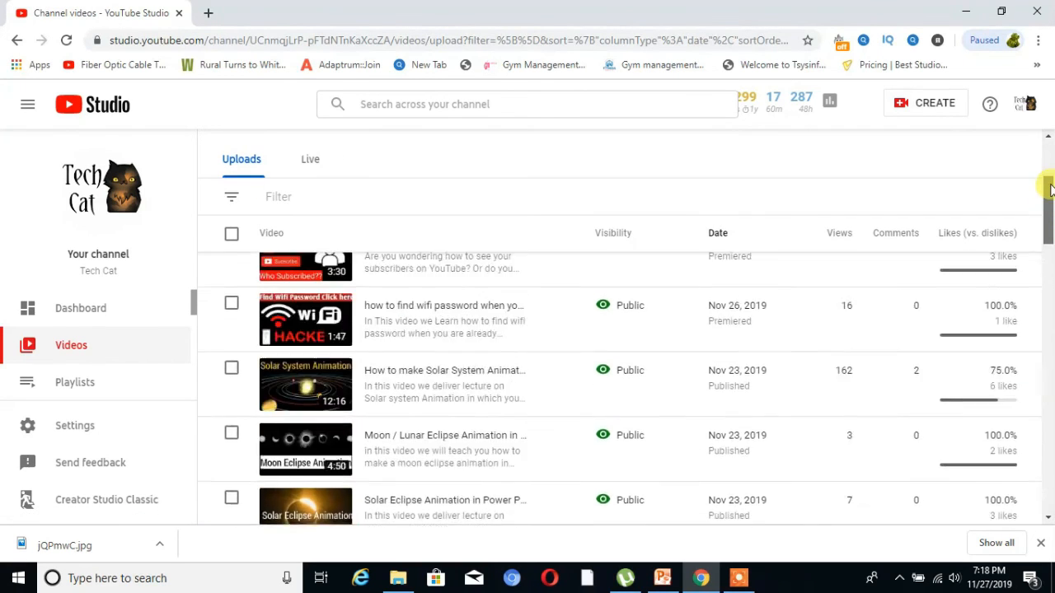